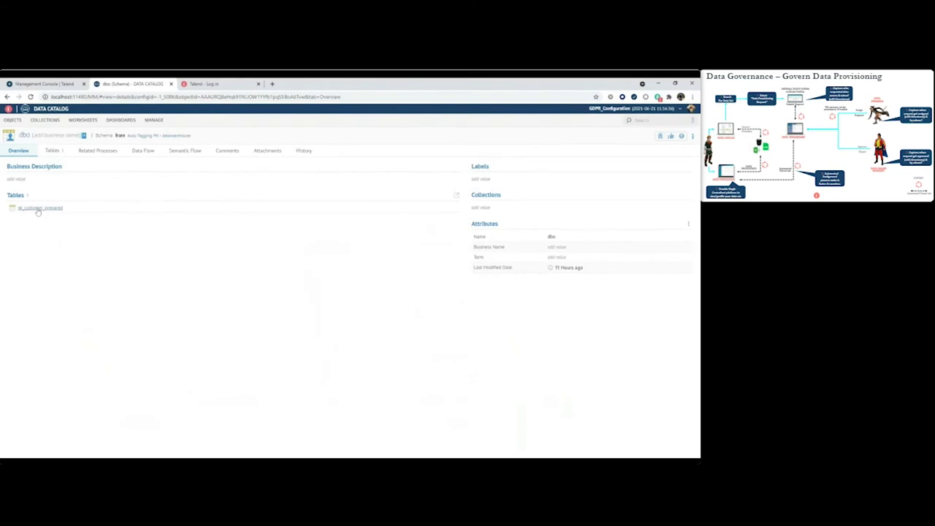
Open the sk_customer_prepared table and list all 20 of its columns with their data types.
left_click(38, 208)
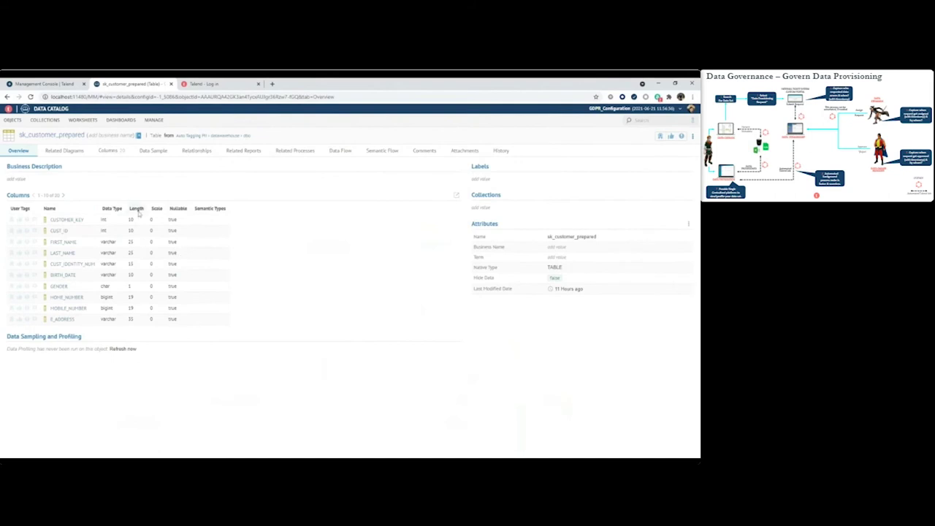
left_click(108, 150)
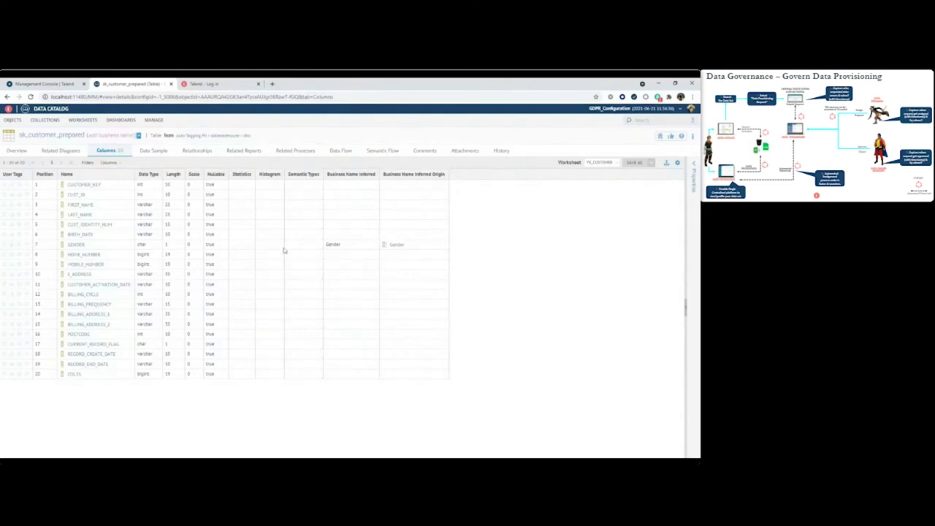
Check the table's sample data, then run Generate Data Sampling and Profiling from the Columns list.
left_click(155, 151)
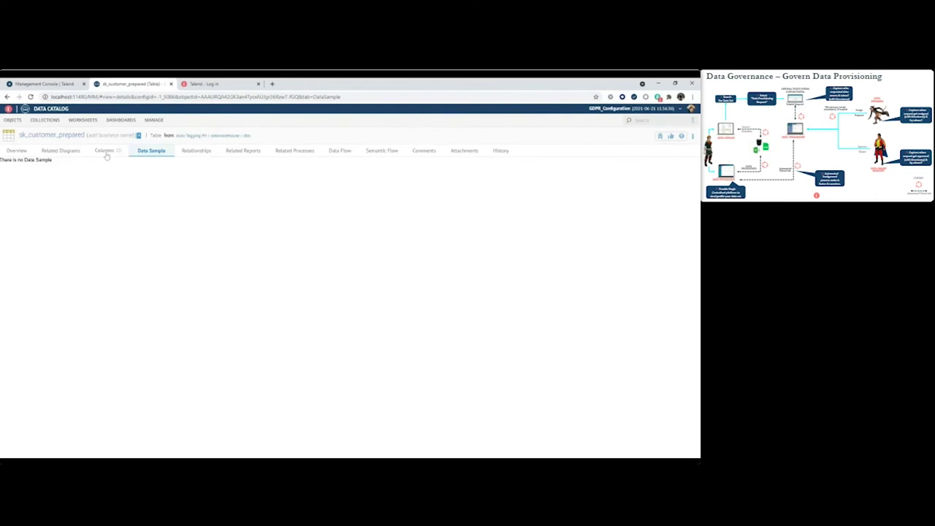
left_click(106, 150)
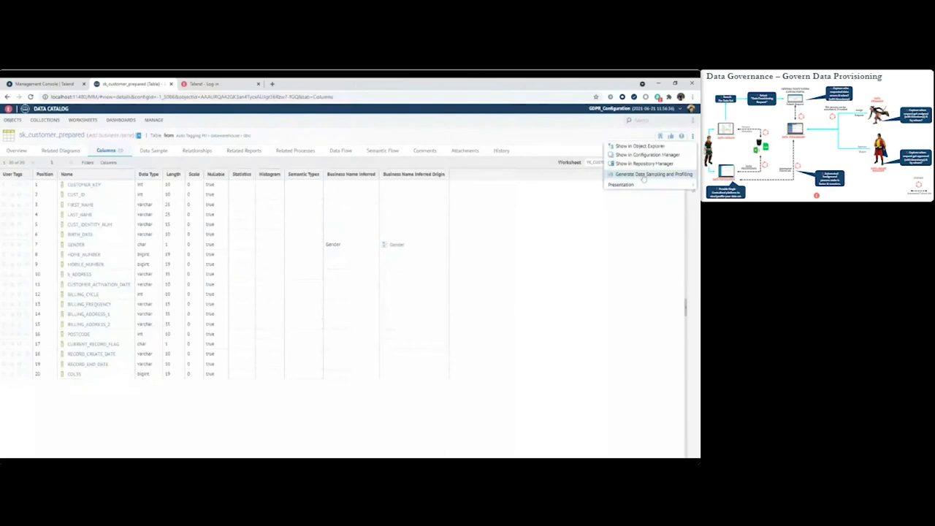
left_click(644, 175)
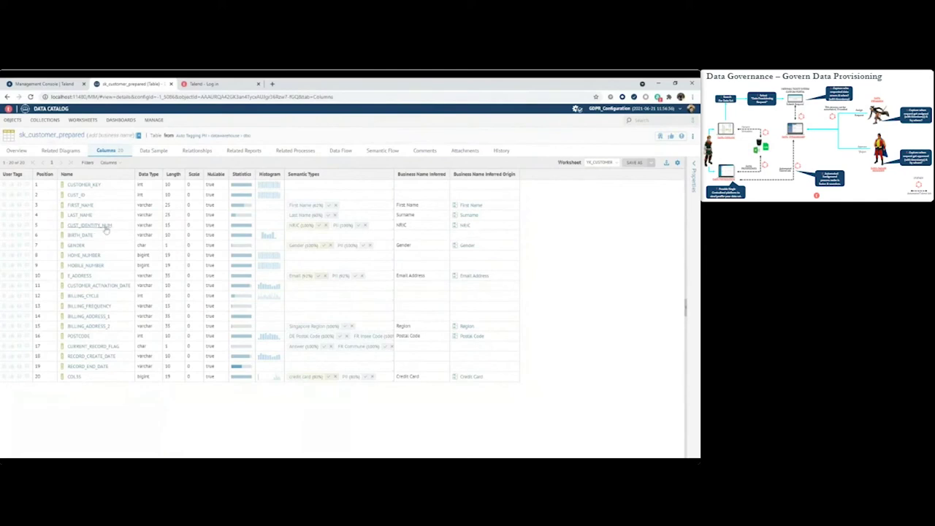
Review CUST_IDENTITY_NUM's overview (NRIC/PII types, 198 distinct values) and open its Data Flow lineage.
left_click(91, 226)
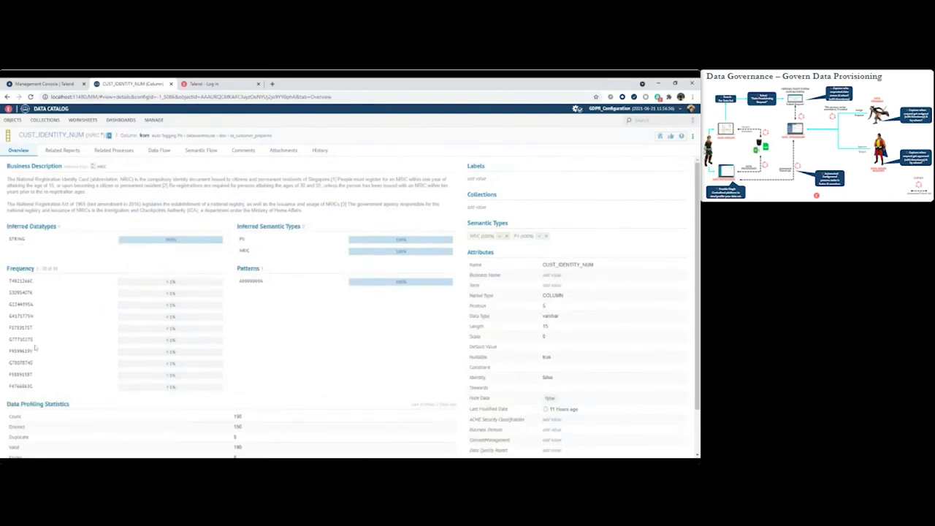
scroll(88, 399, "down", 2)
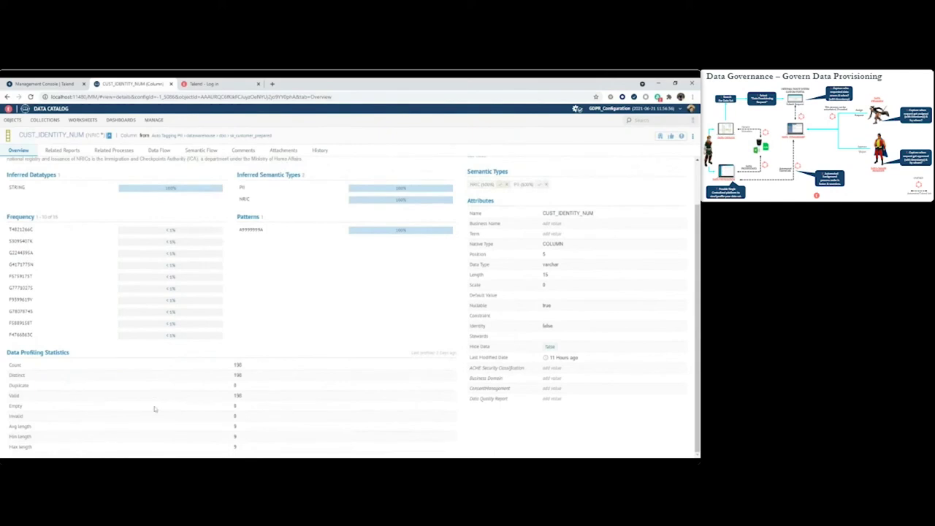
scroll(189, 371, "up", 2)
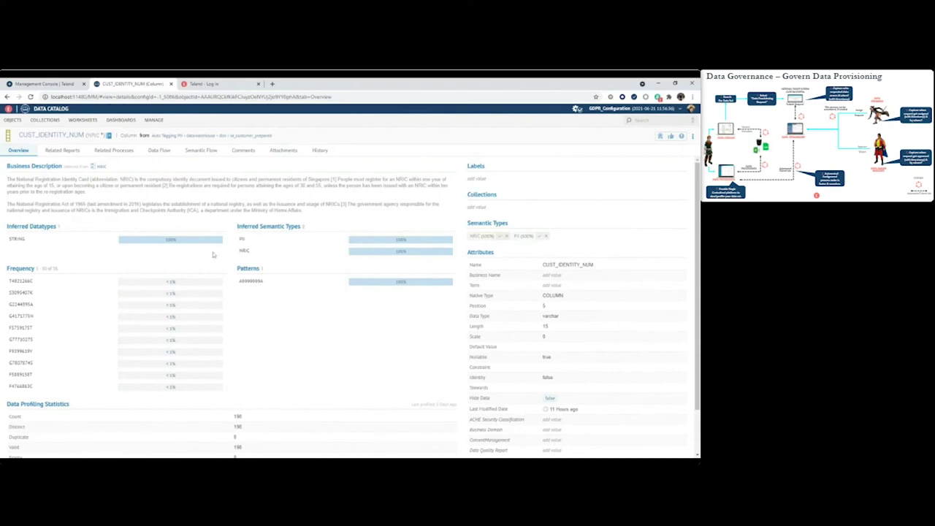
left_click(159, 149)
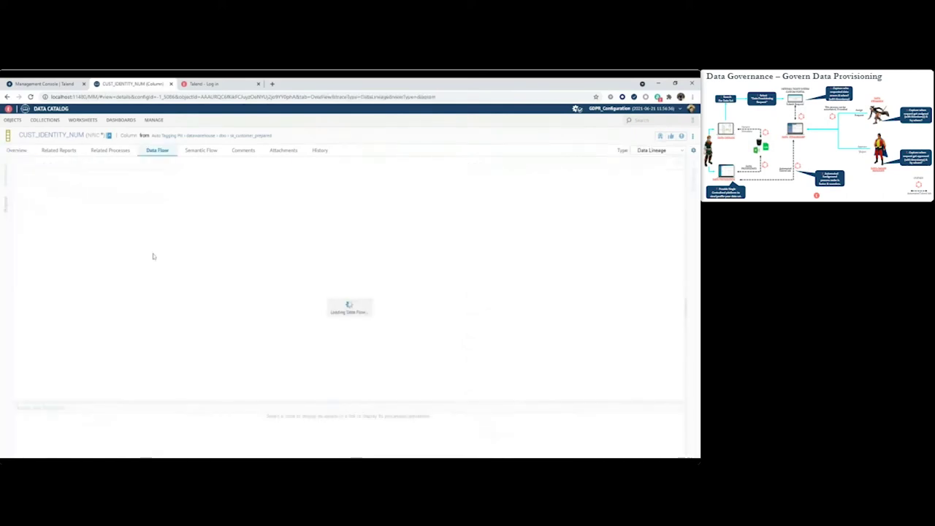
Diagram CUST_IDENTITY_NUM's semantic flow and open the Restricted classification term's page.
left_click(202, 150)
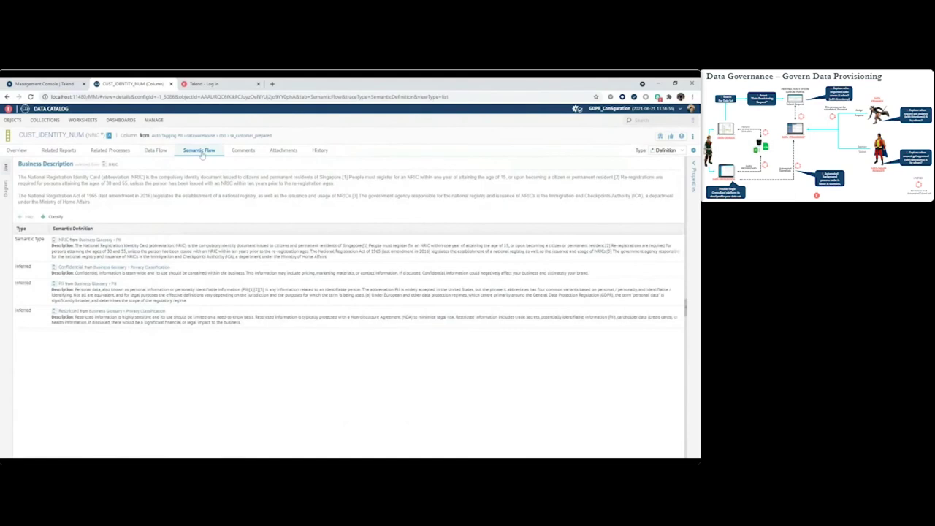
left_click(202, 153)
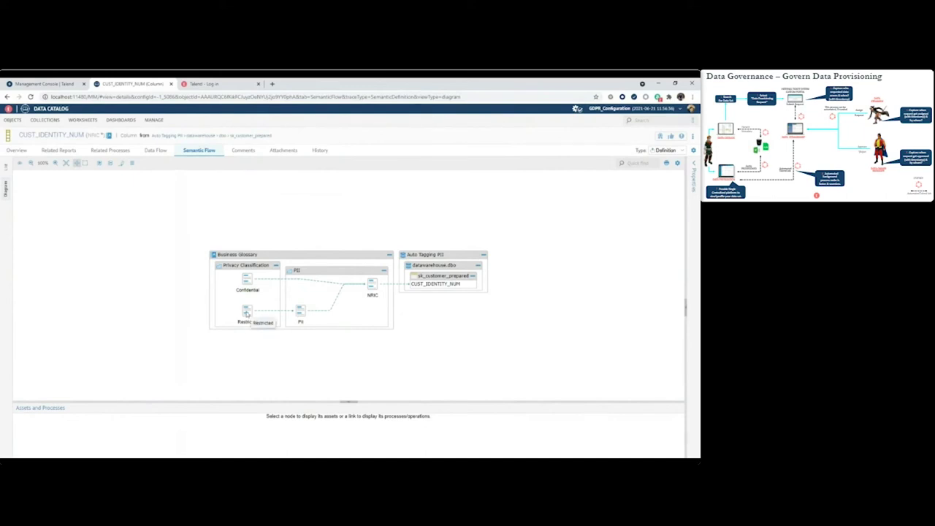
left_click(247, 311)
double_click(247, 313)
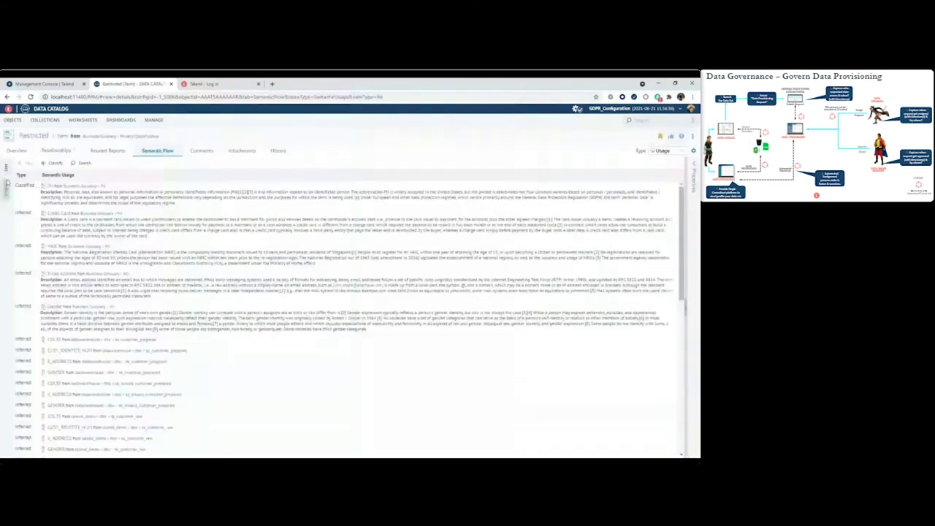
Diagram Restricted's usage (PII to Gender, Email Address, NRIC, Credit Card), then go back to CUST_IDENTITY_NUM.
left_click(8, 186)
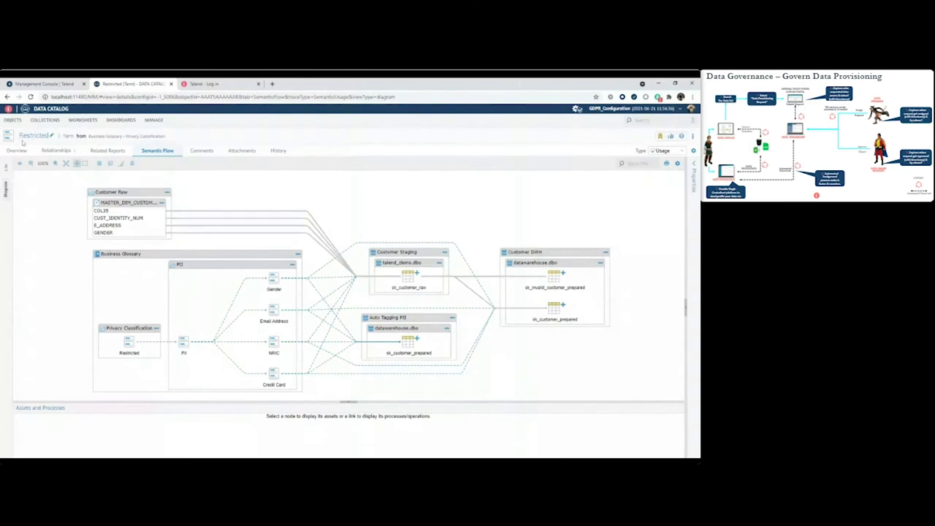
left_click(9, 96)
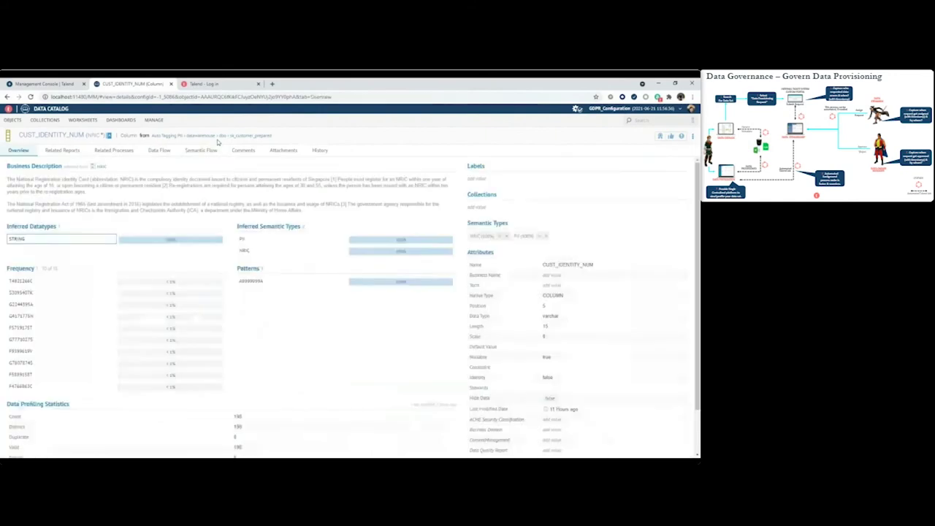
View sk_customer_prepared's Data Sample, with CUST_IDENTITY_NUM, GENDER and E_ADDRESS flagged as restricted.
left_click(218, 139)
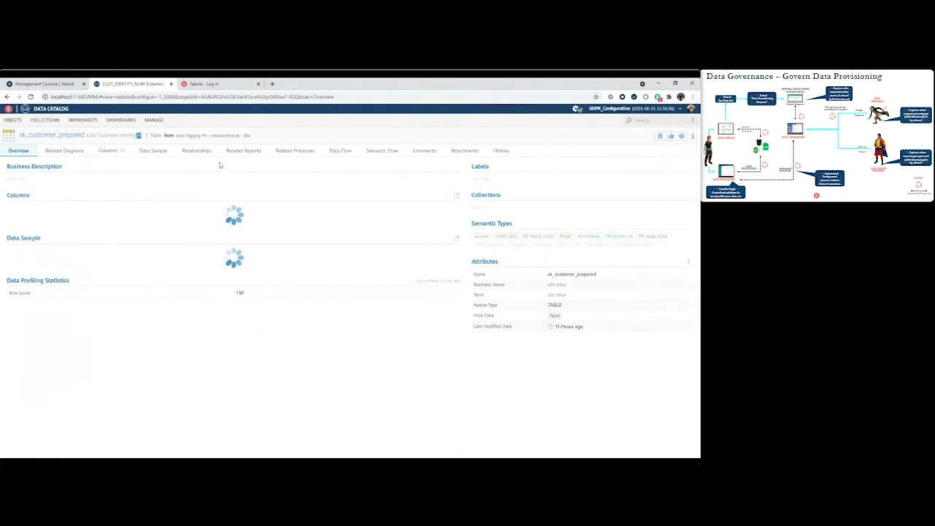
left_click(154, 152)
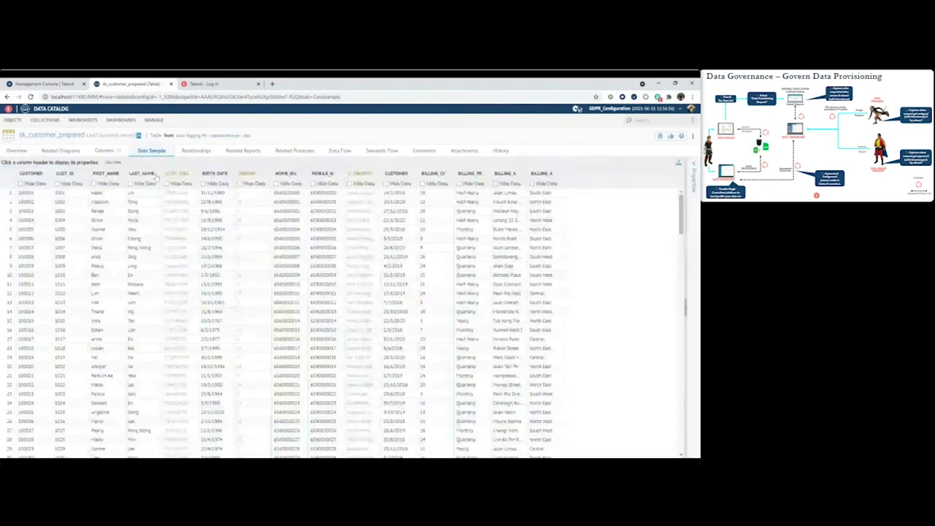
mouse_move(175, 172)
left_click(682, 109)
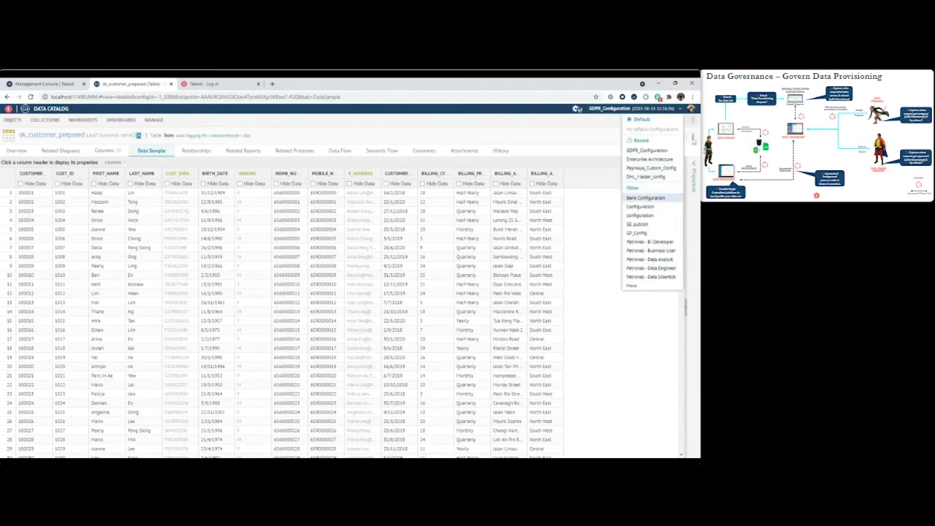
Log out, sign back in as the consumer user, and return to the catalog home page.
left_click(691, 109)
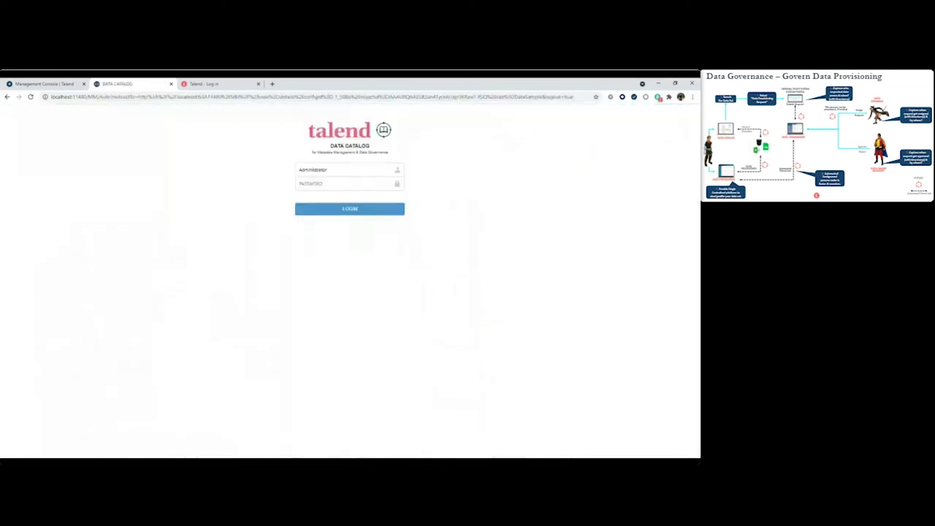
type("Consumer")
key("Tab")
type("********")
key("Return")
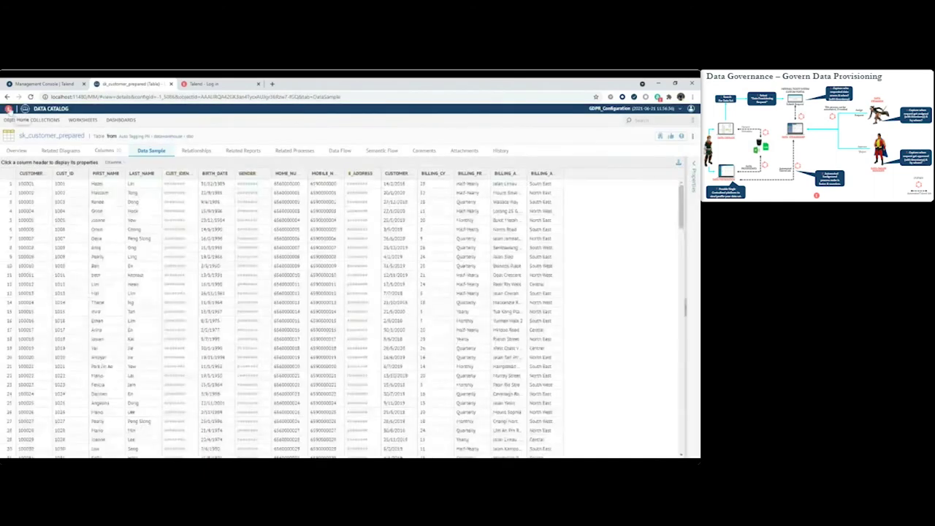
left_click(9, 109)
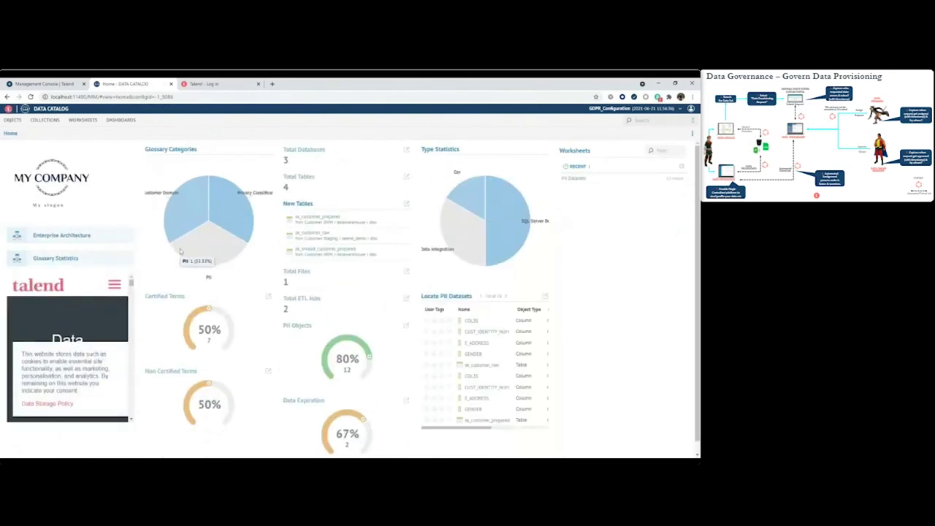
Open a dashboard in a new tab, then return to the home dashboard showing 3 databases and 4 tables.
mouse_move(189, 249)
left_click(38, 263)
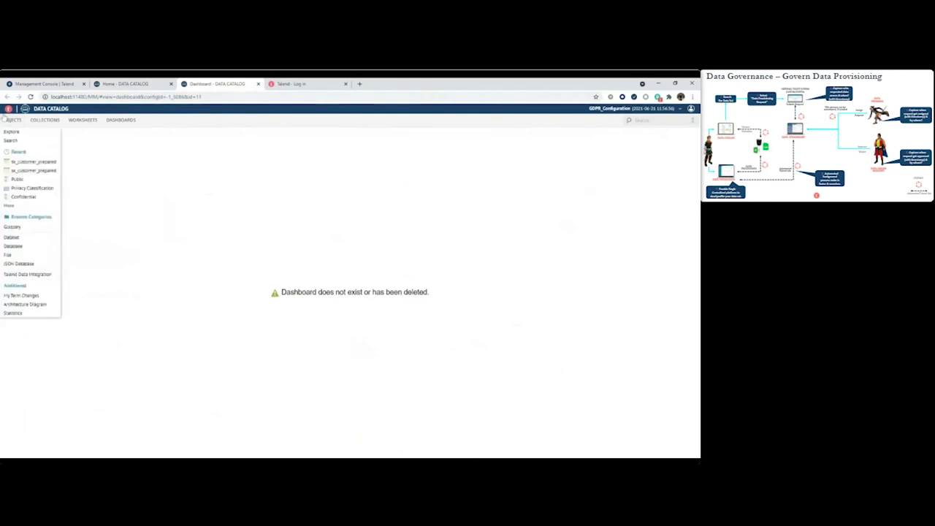
left_click(45, 109)
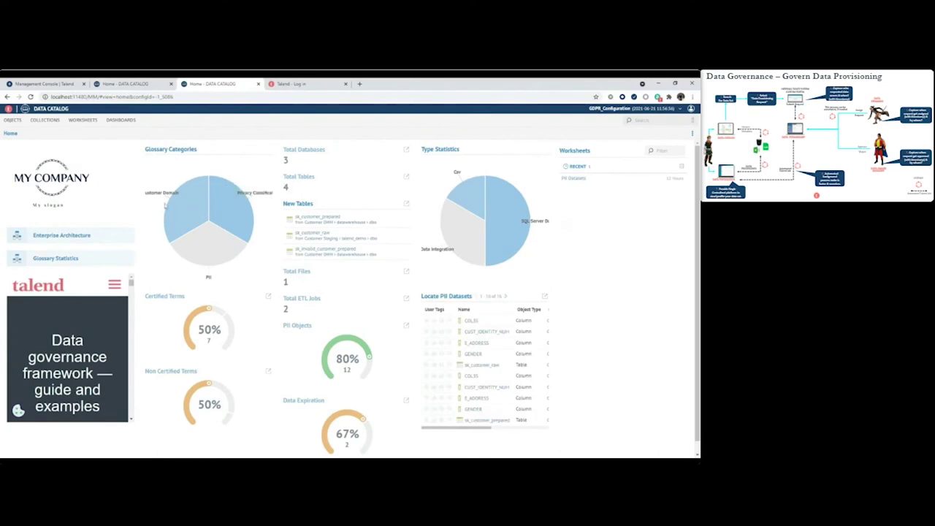
Open sk_customer_prepared's details from the New Tables widget.
mouse_move(192, 204)
mouse_move(215, 384)
mouse_move(237, 210)
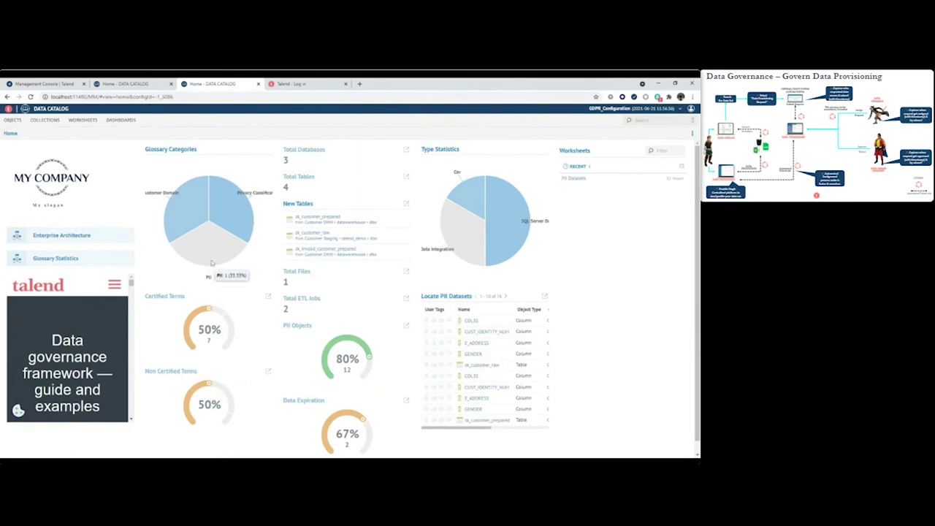
mouse_move(209, 268)
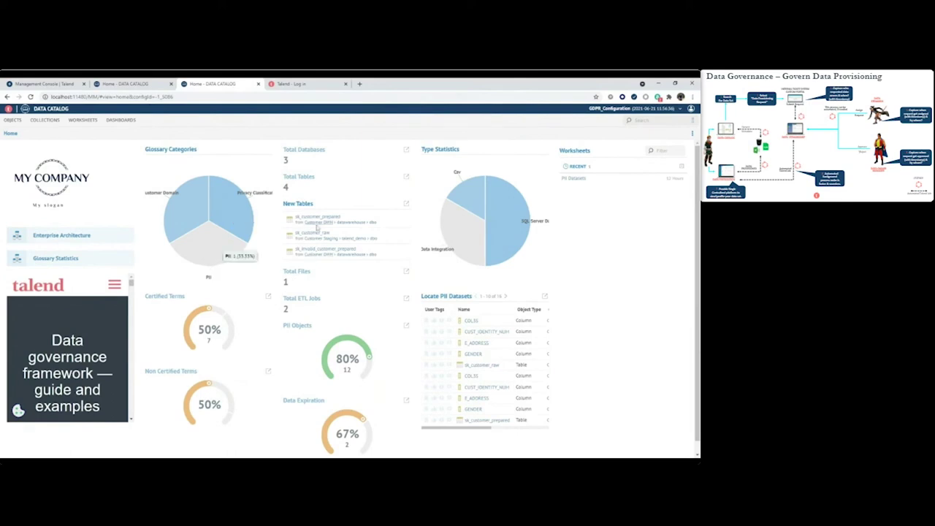
left_click(309, 219)
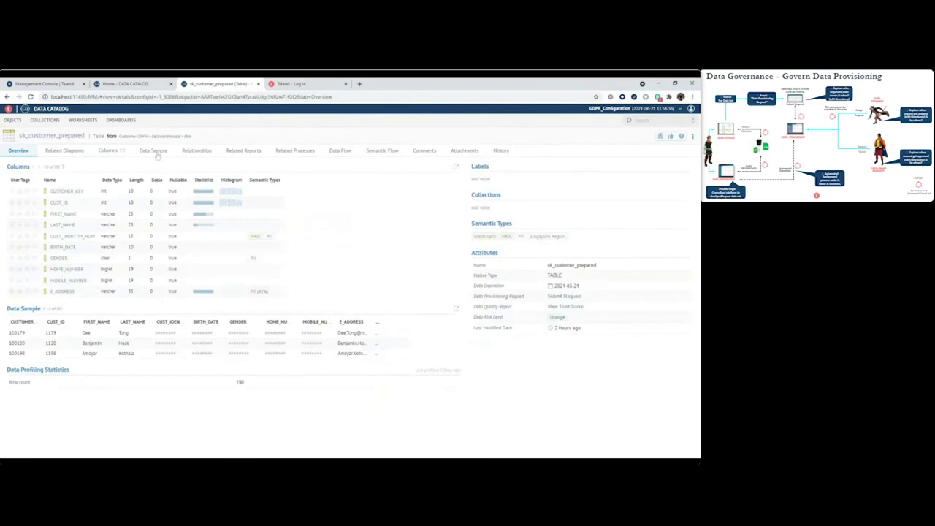
left_click(155, 151)
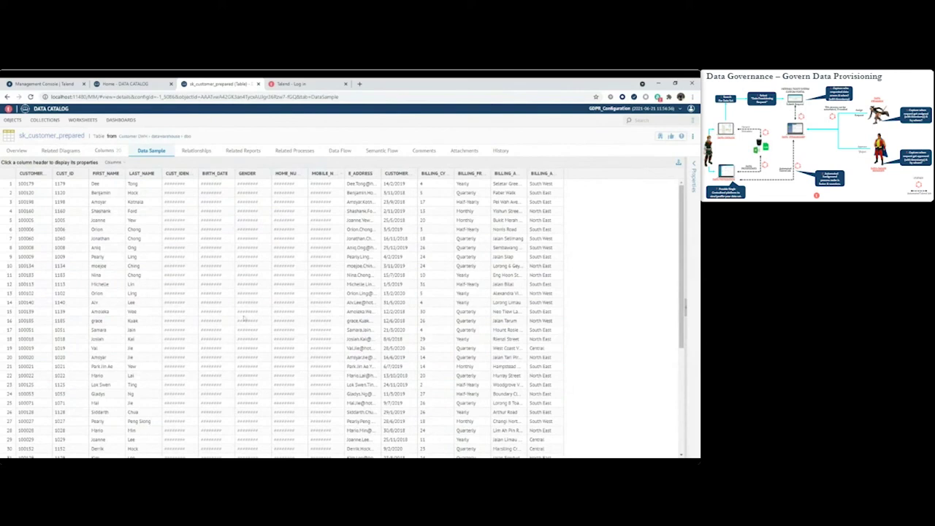
left_click(7, 97)
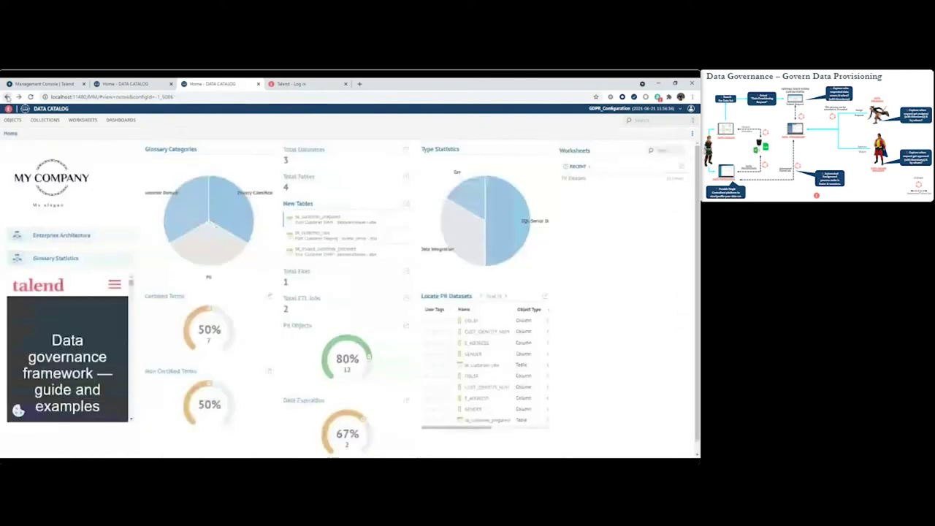
left_click(309, 219)
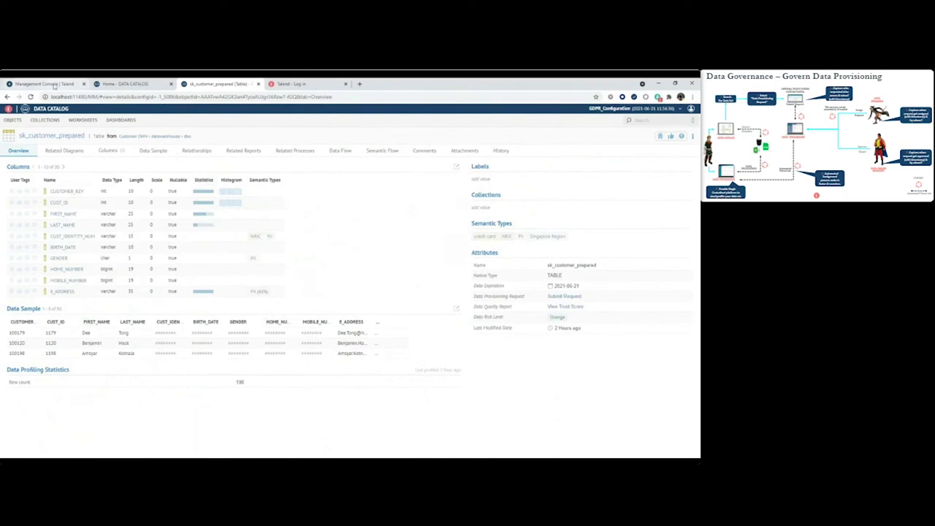
Open the table's trust score report and sign in to Talend Cloud (Asia Pacific, AWS) with the saved password.
left_click(560, 307)
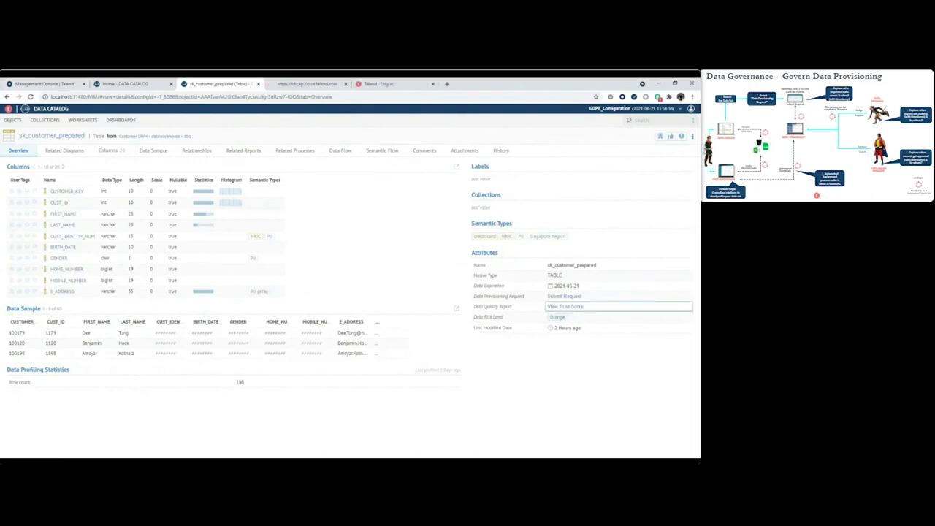
left_click(314, 84)
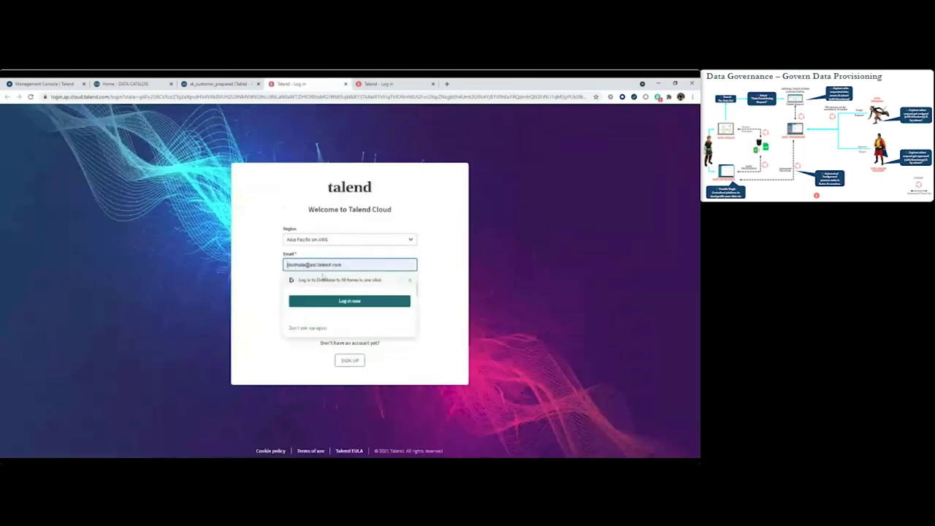
left_click(346, 291)
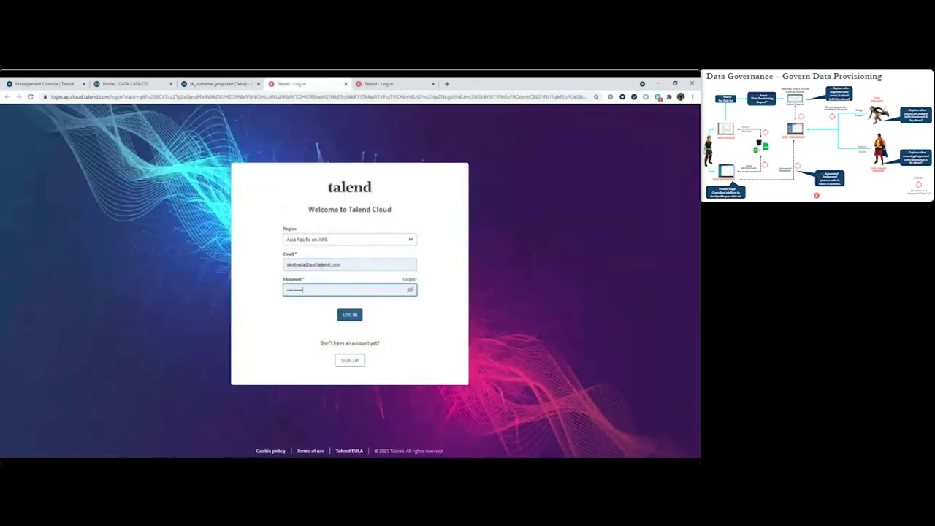
key("Escape")
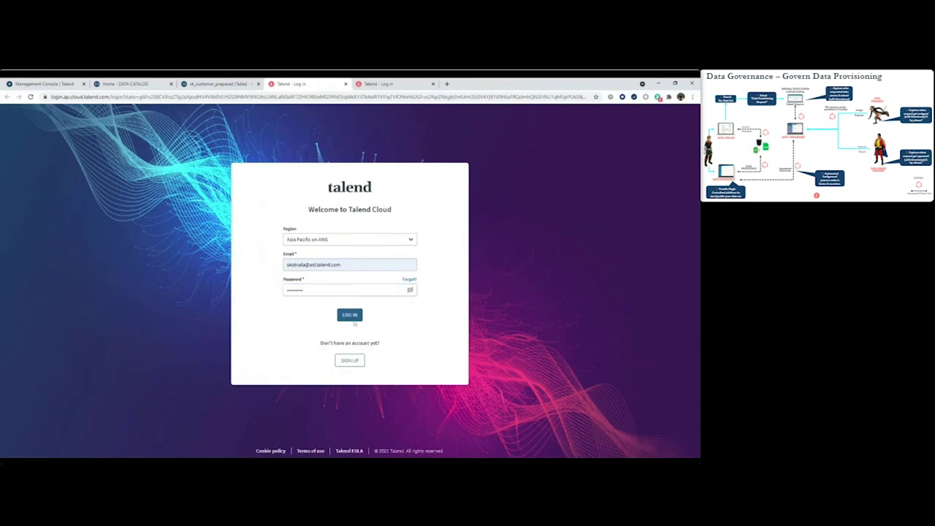
left_click(351, 316)
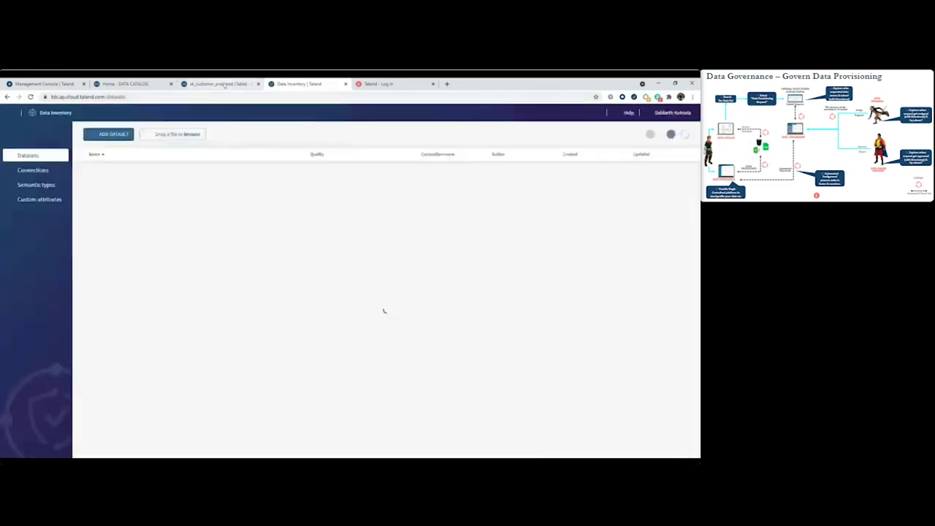
Reopen the trust score report in Data Inventory and dismiss its welcome message.
left_click(215, 84)
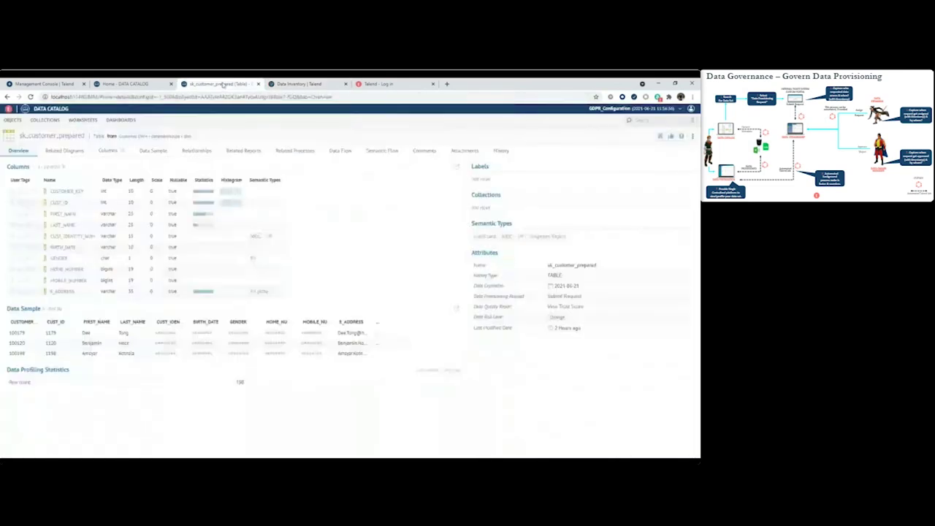
left_click(560, 307)
left_click(301, 84)
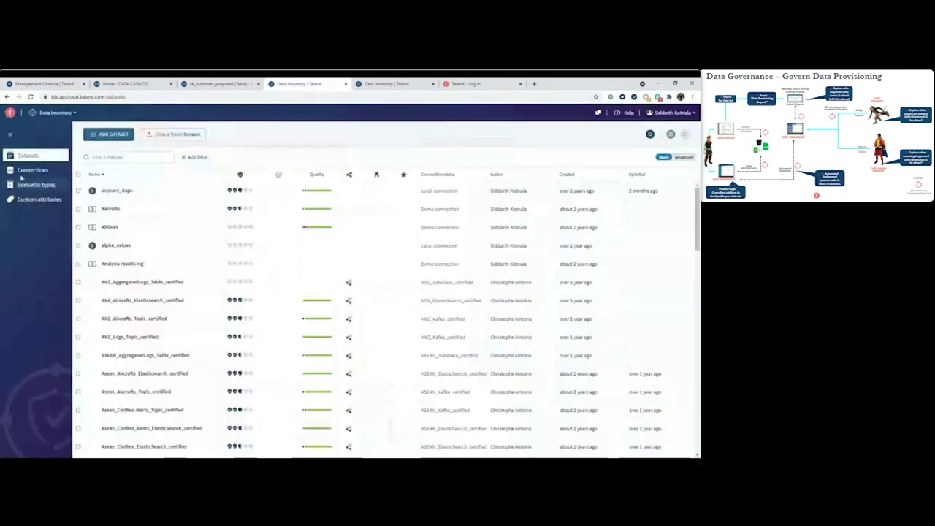
left_click(412, 253)
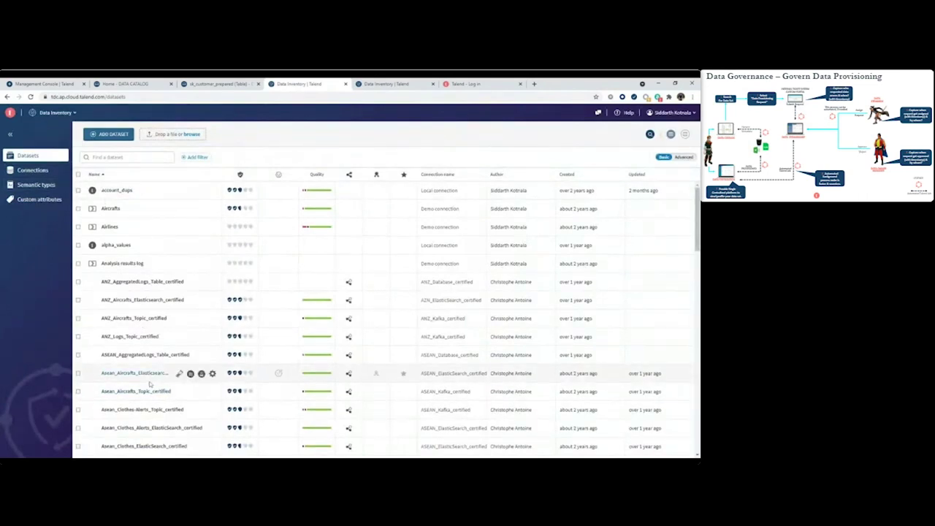
Open Cust_prep_New's overview with its 4.13 trust score, then return to sk_customer_prepared.
scroll(157, 395, "down", 3)
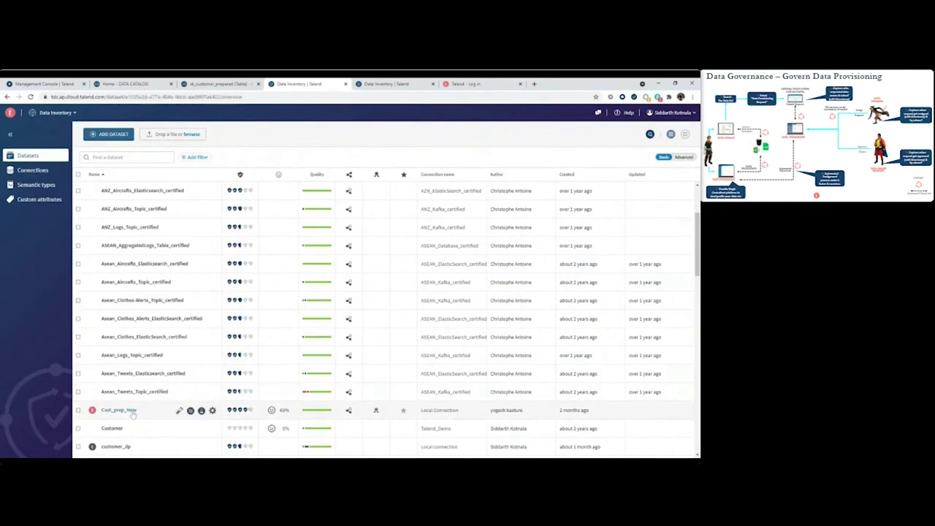
left_click(129, 410)
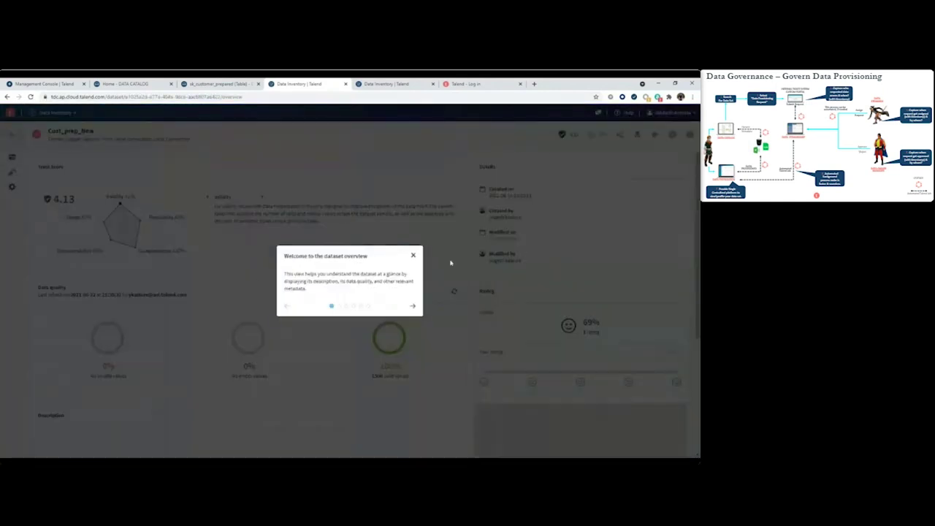
left_click(412, 256)
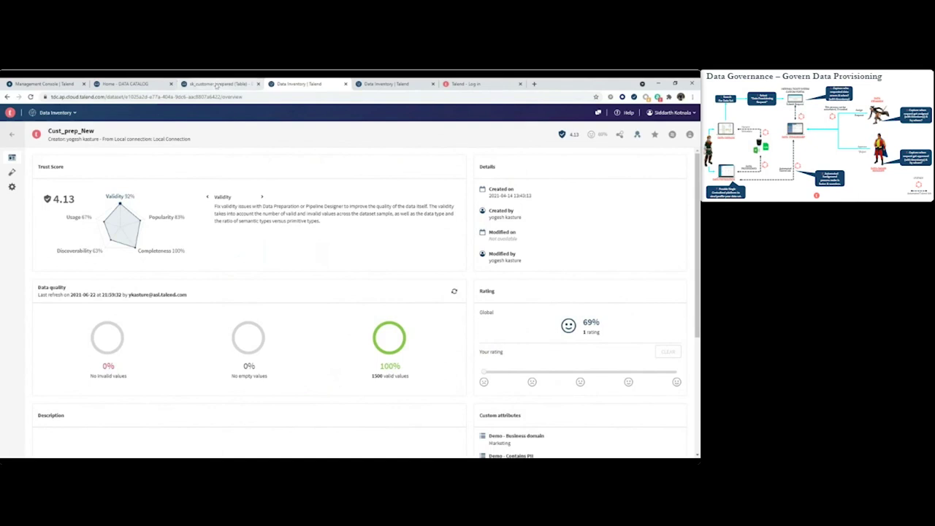
left_click(216, 85)
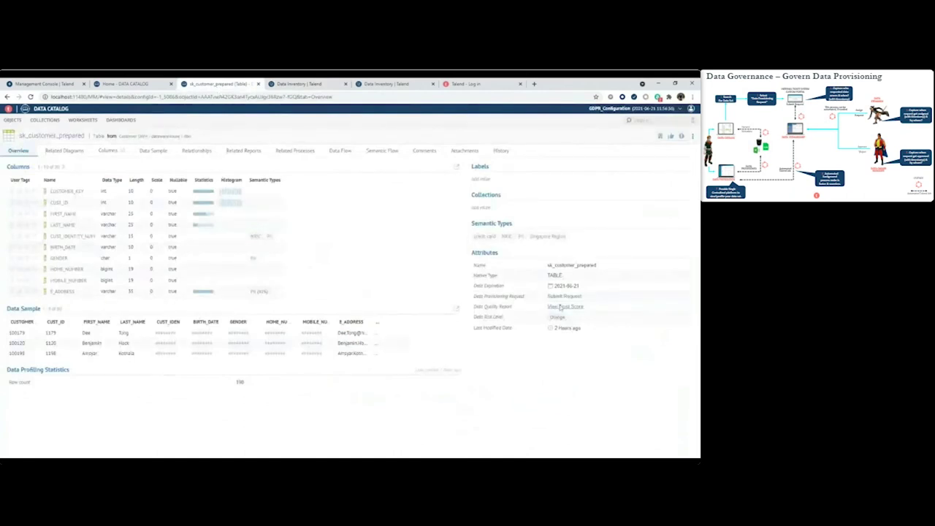
Submit a Data Provisioning Request for sk_customer_prepared to open the Access Portal form.
mouse_move(564, 299)
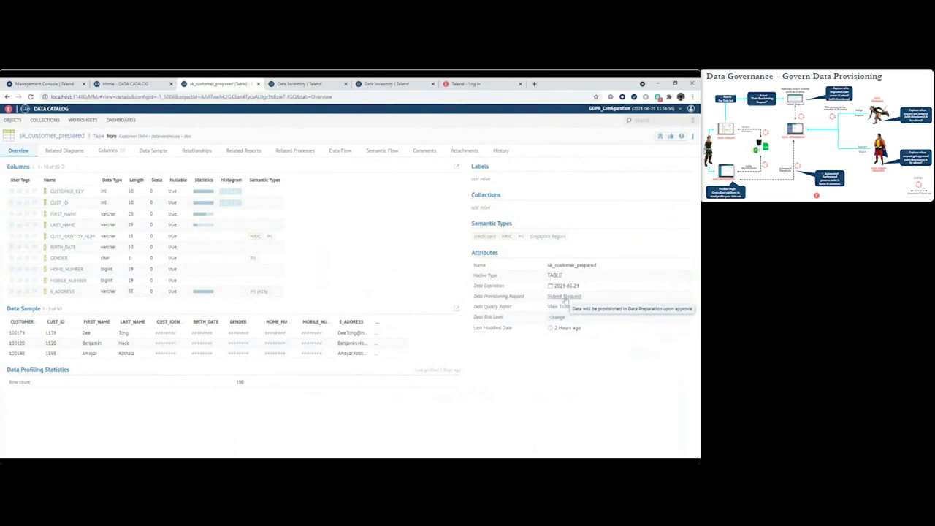
left_click(564, 297)
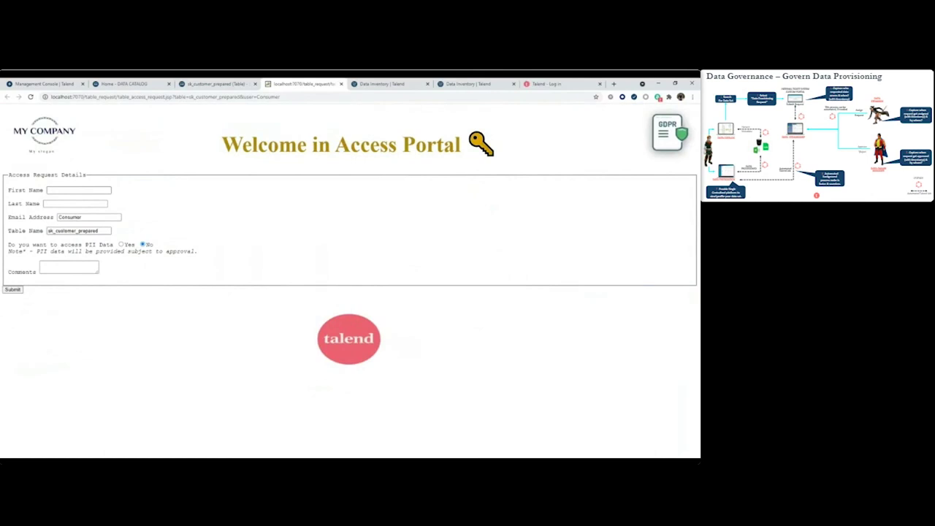
Fill in the requester's first name, last name and e-mail, keep PII at No, submit, and accept the alert.
left_click(79, 190)
left_click(76, 203)
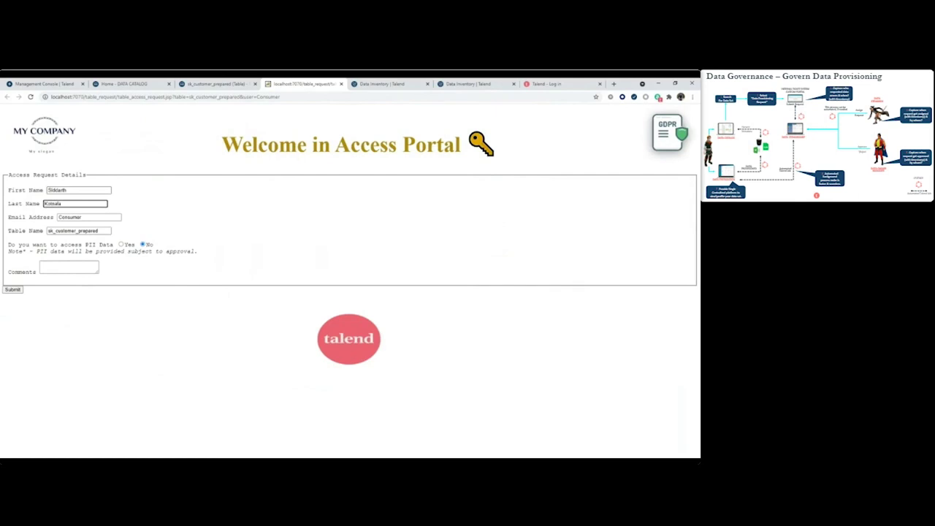
key("Tab")
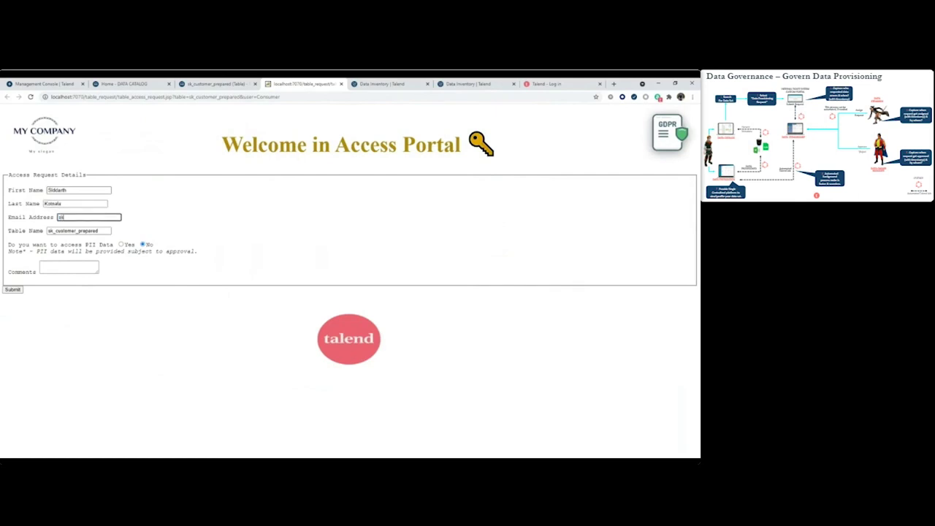
left_click(13, 290)
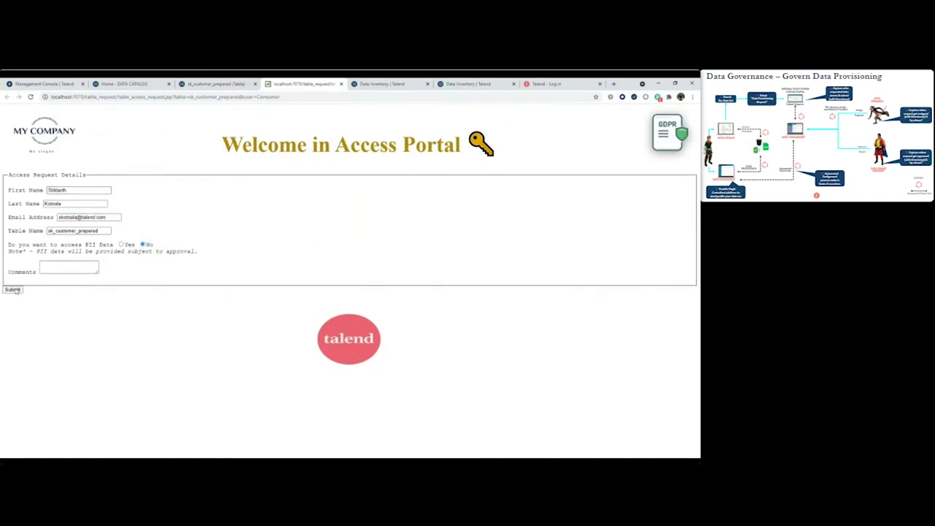
left_click(414, 145)
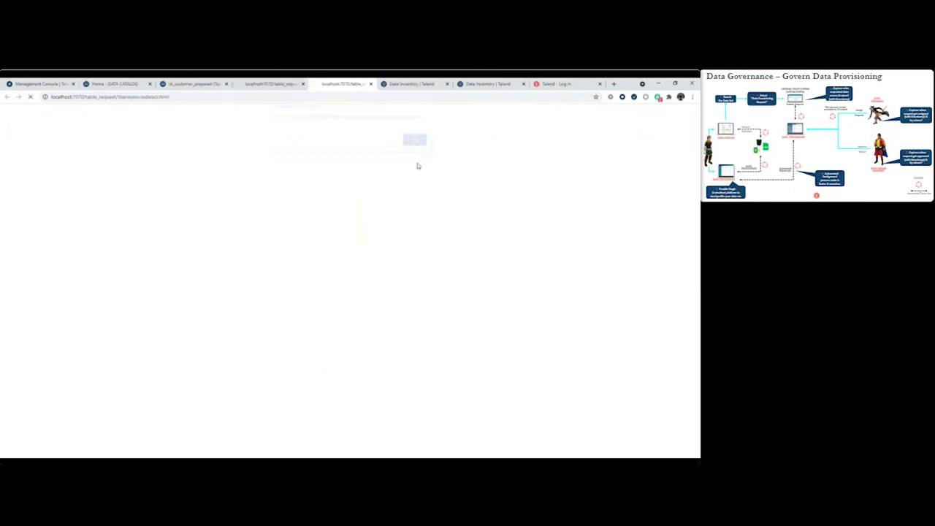